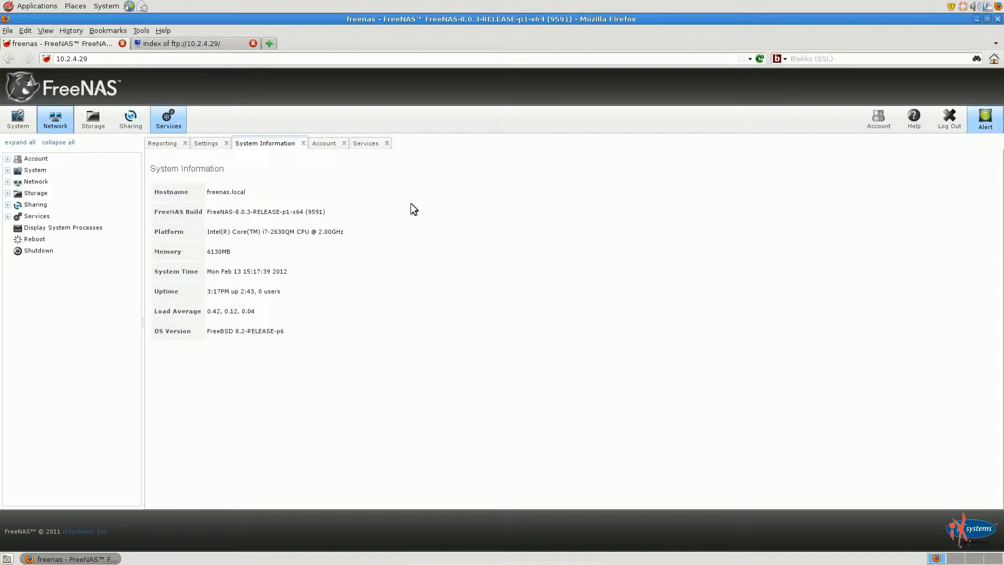
# Check which storage volumes exist on the server, and collapse the storage tree again
pyautogui.click(8, 194)
pyautogui.click(18, 228)
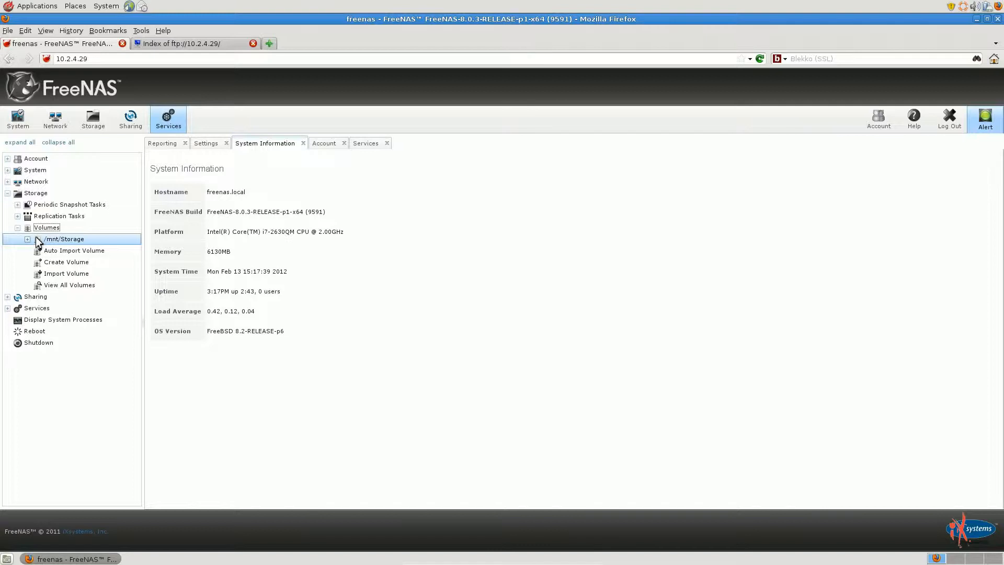
pyautogui.click(17, 227)
pyautogui.click(7, 193)
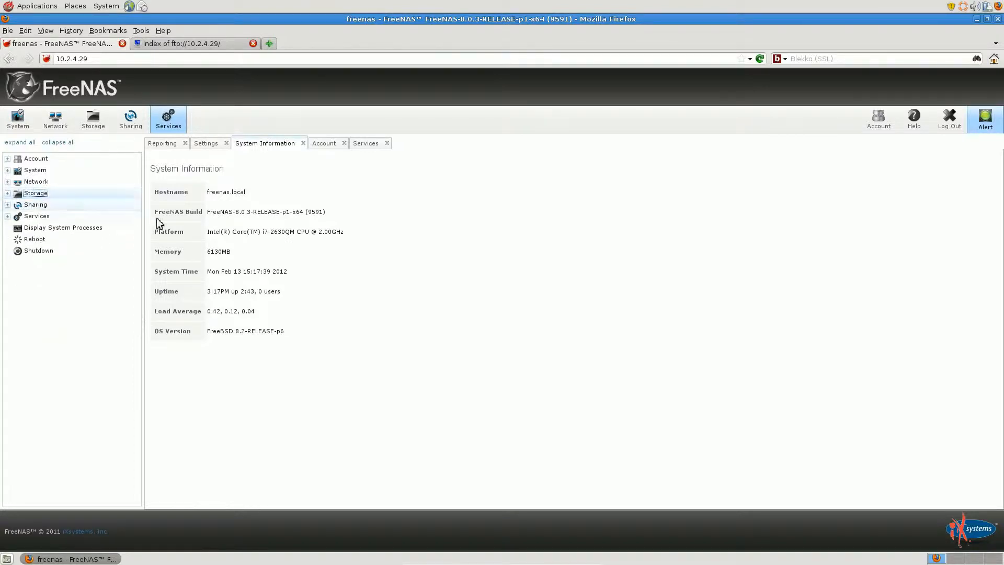
# Review all options in the FTP service settings, from port and login options to bandwidth limits and auxiliary parameters, and cancel the dialog
pyautogui.click(174, 122)
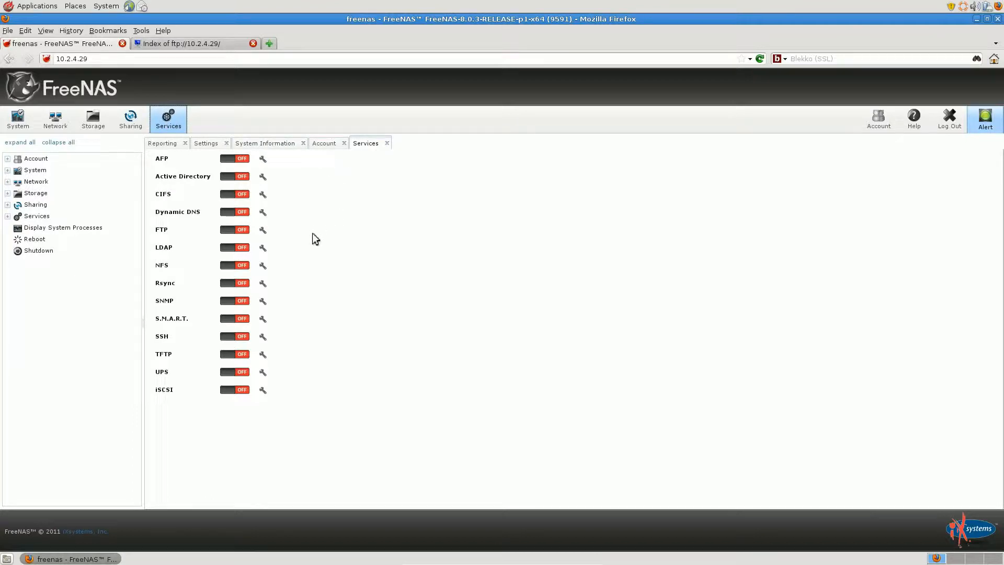
pyautogui.click(262, 232)
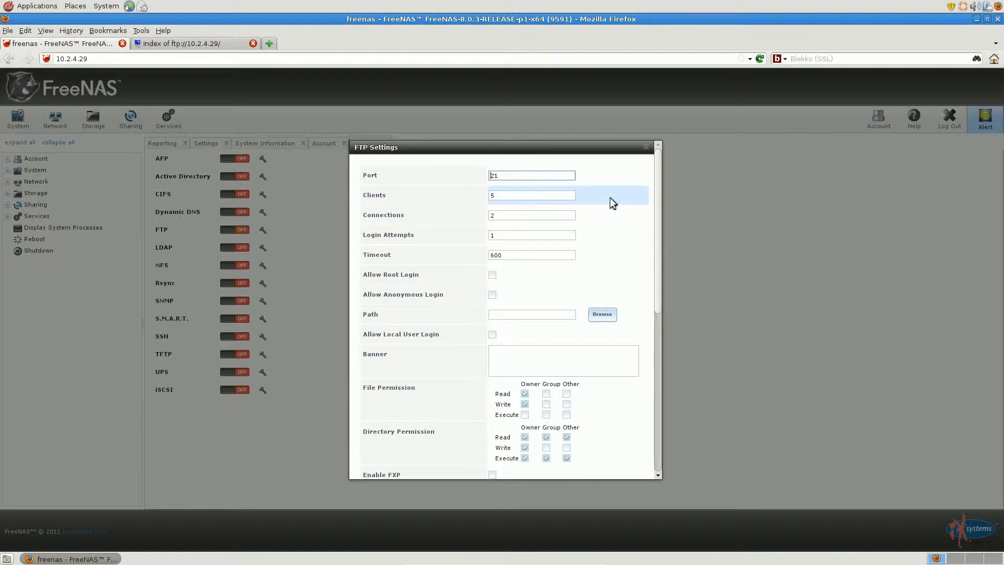
pyautogui.scroll(-1, 610, 198)
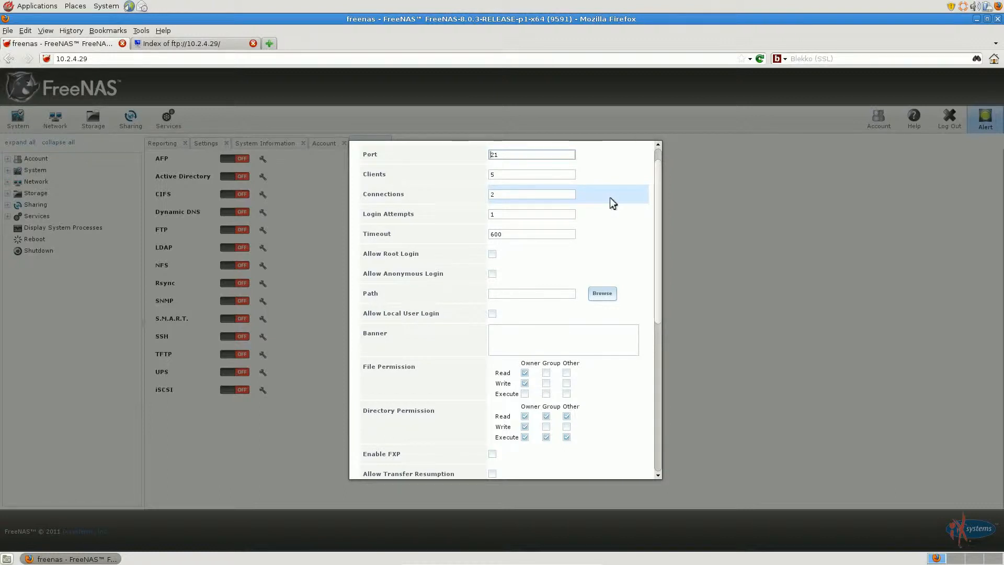
pyautogui.scroll(-1, 610, 196)
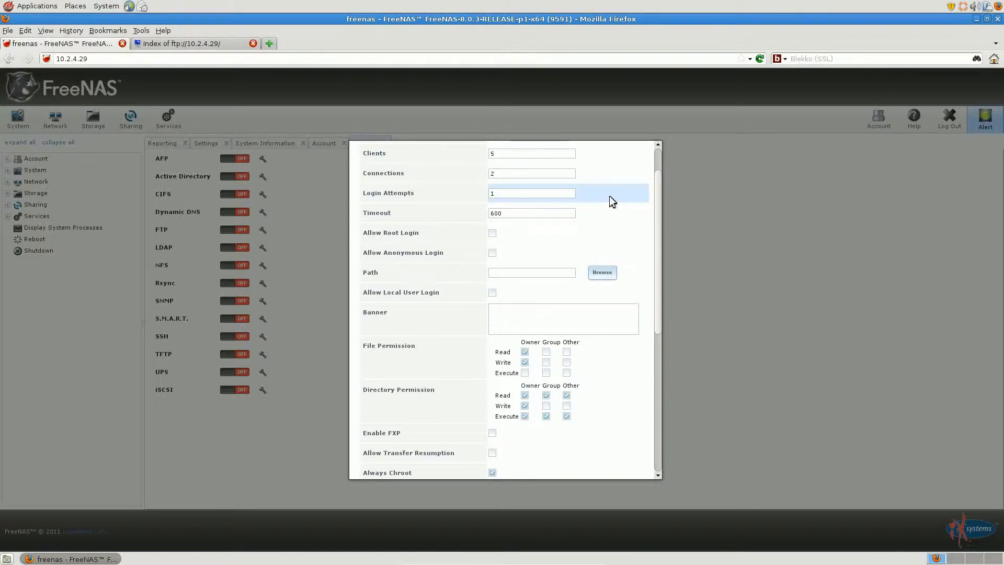
pyautogui.scroll(-1, 610, 196)
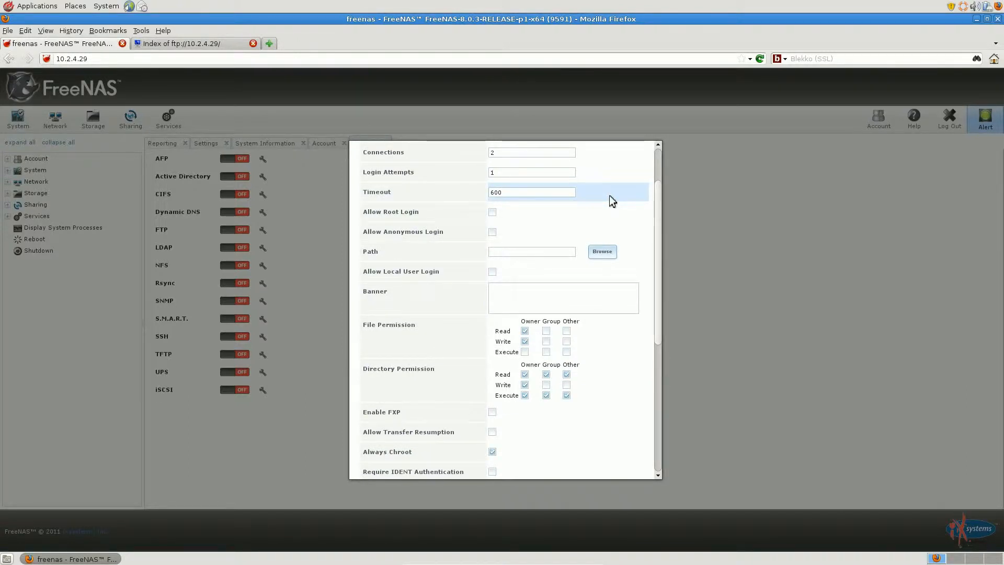
pyautogui.scroll(-1, 612, 201)
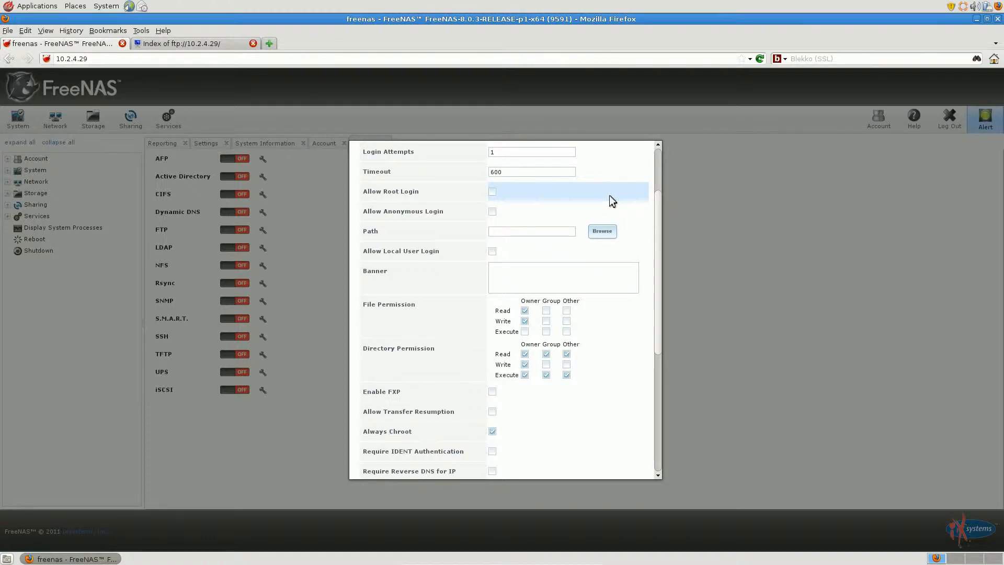
pyautogui.scroll(-1, 609, 196)
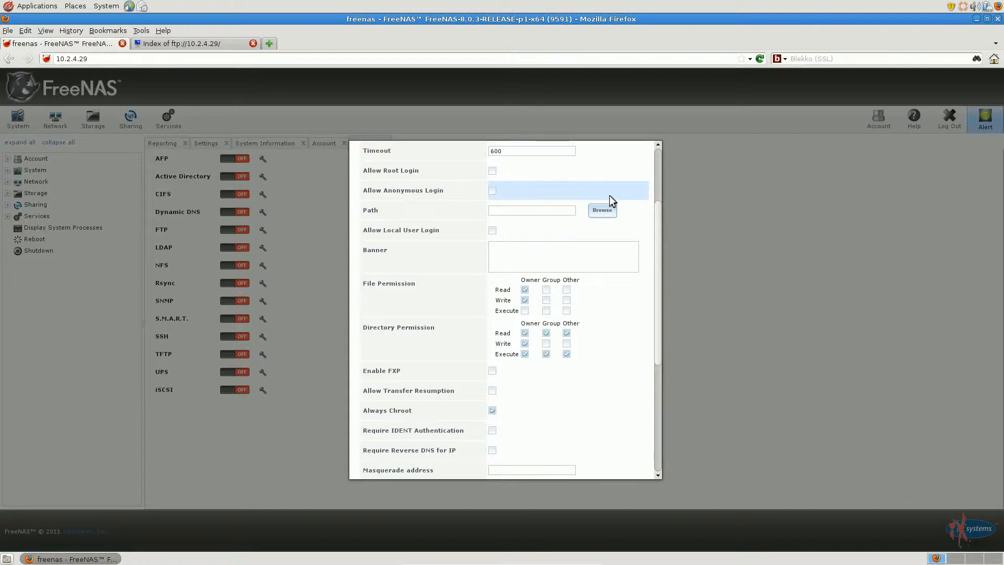
pyautogui.scroll(-1, 610, 196)
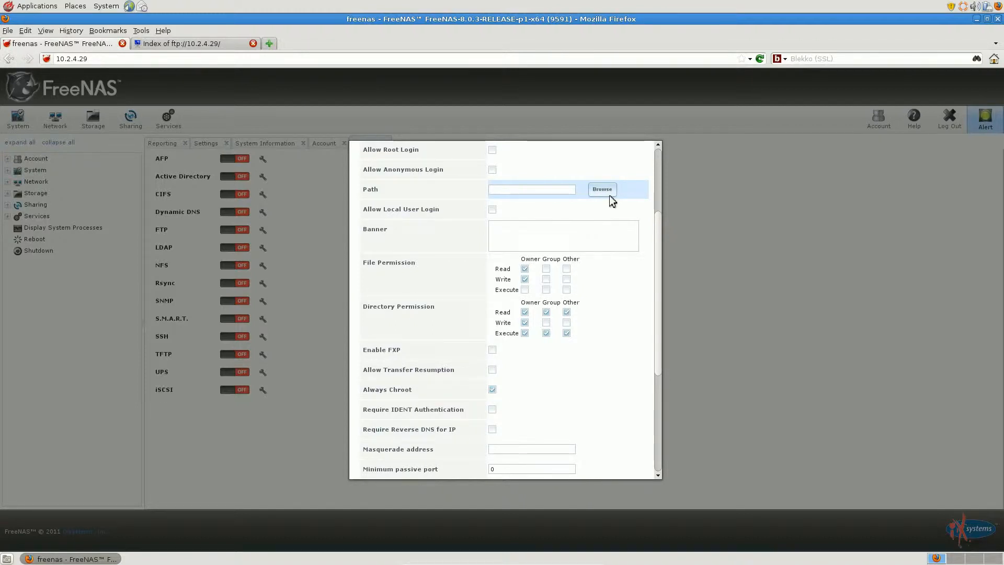
pyautogui.scroll(-1, 610, 195)
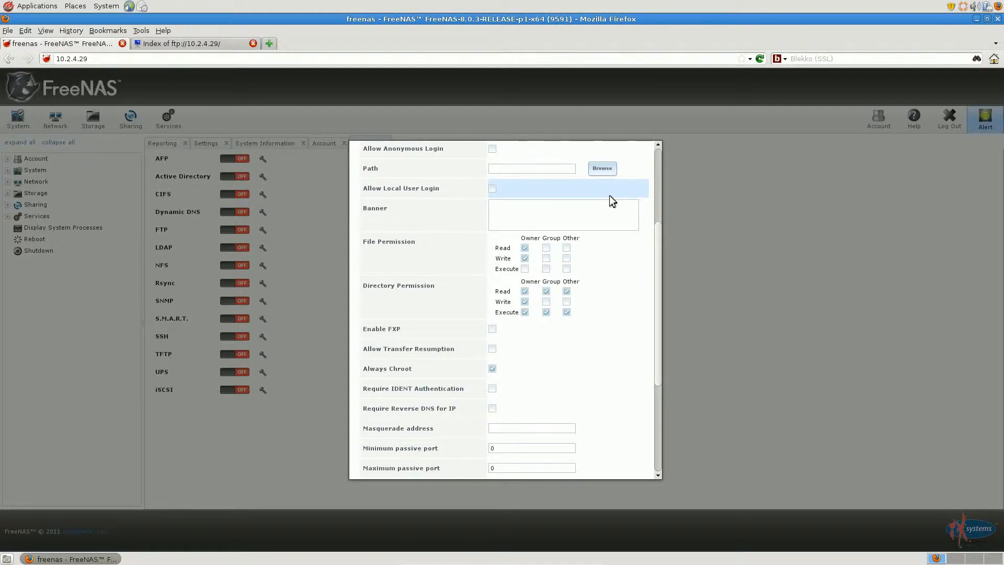
pyautogui.scroll(-1, 610, 196)
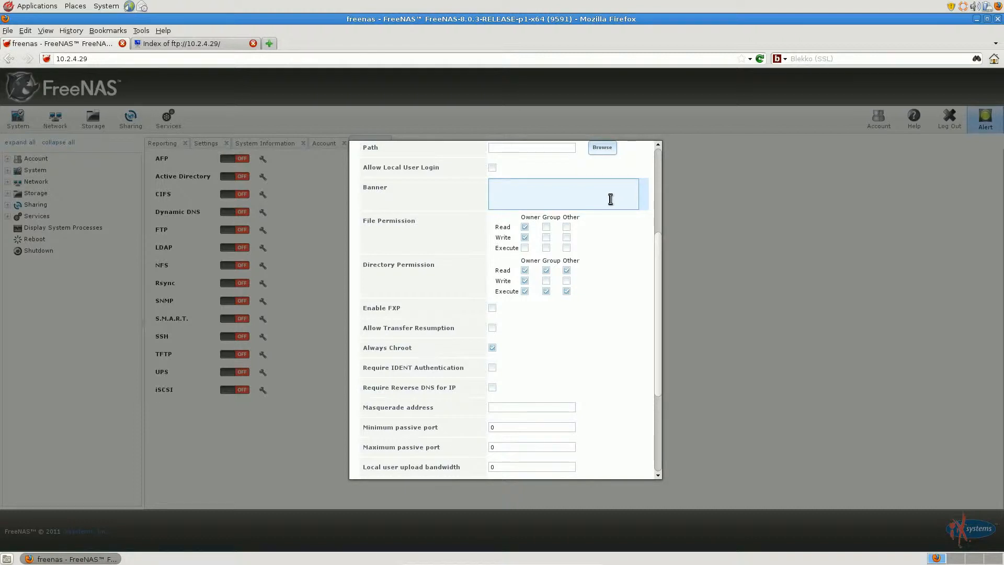
pyautogui.scroll(-1, 610, 198)
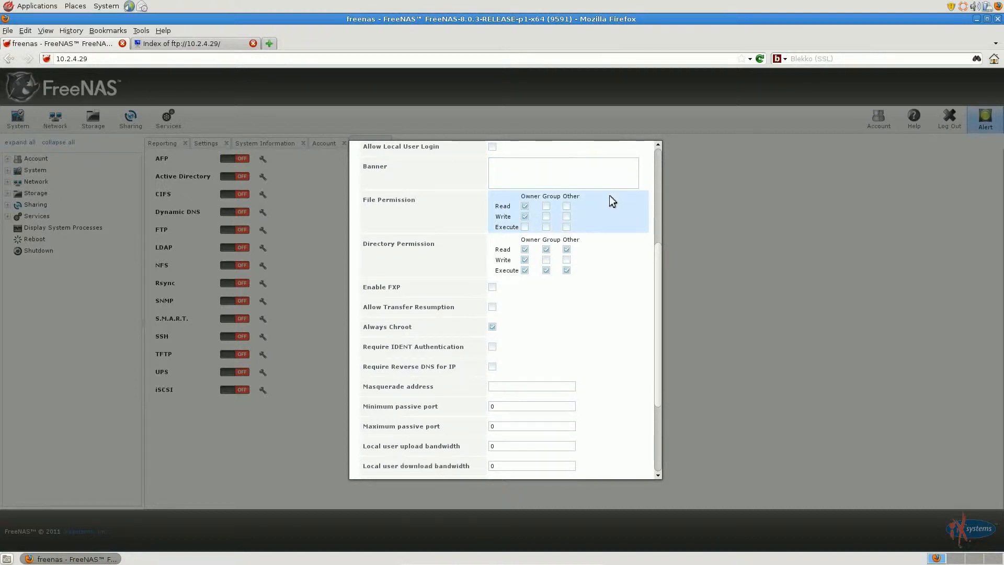
pyautogui.scroll(-1, 609, 201)
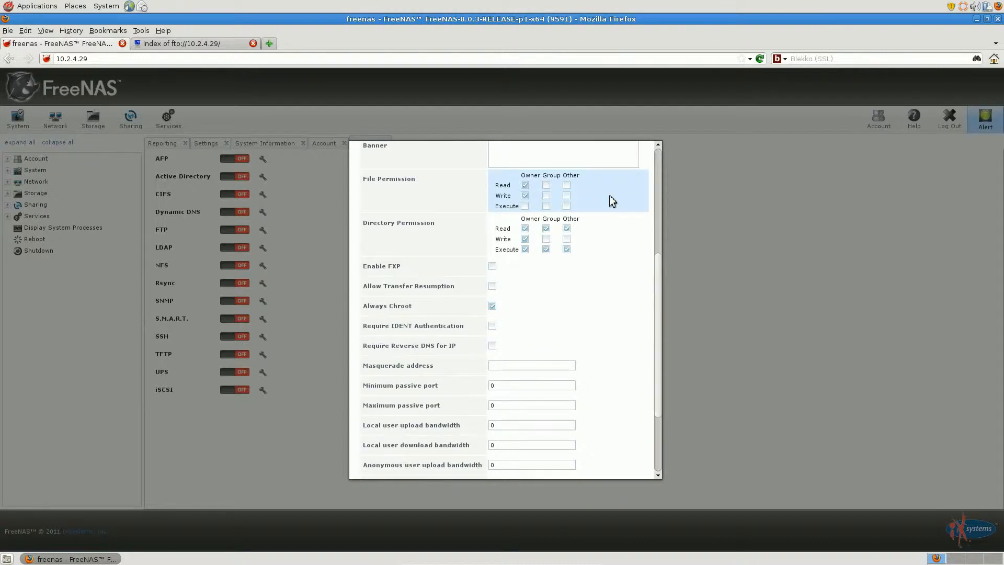
pyautogui.scroll(-1, 612, 200)
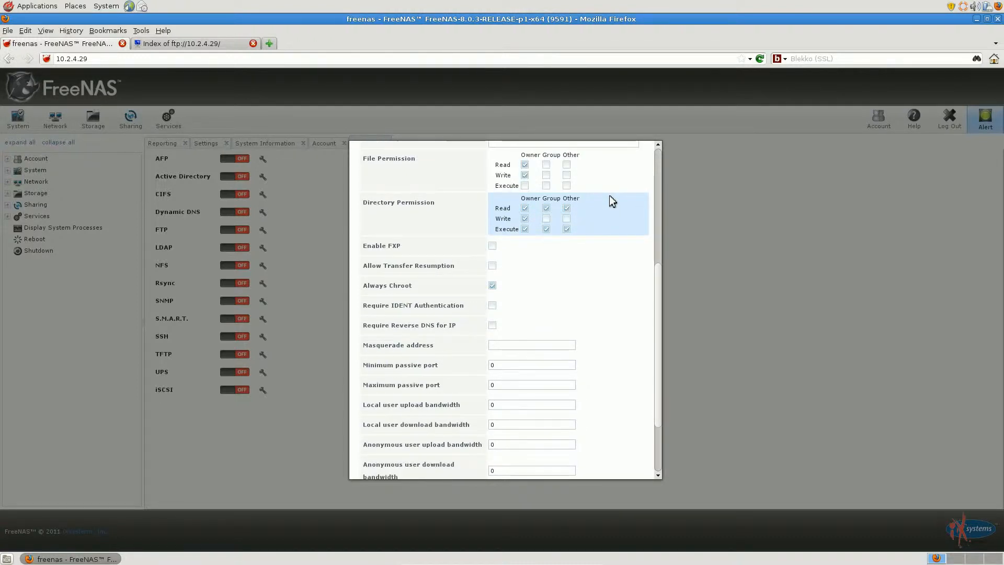
pyautogui.scroll(-1, 611, 201)
pyautogui.scroll(-1, 611, 200)
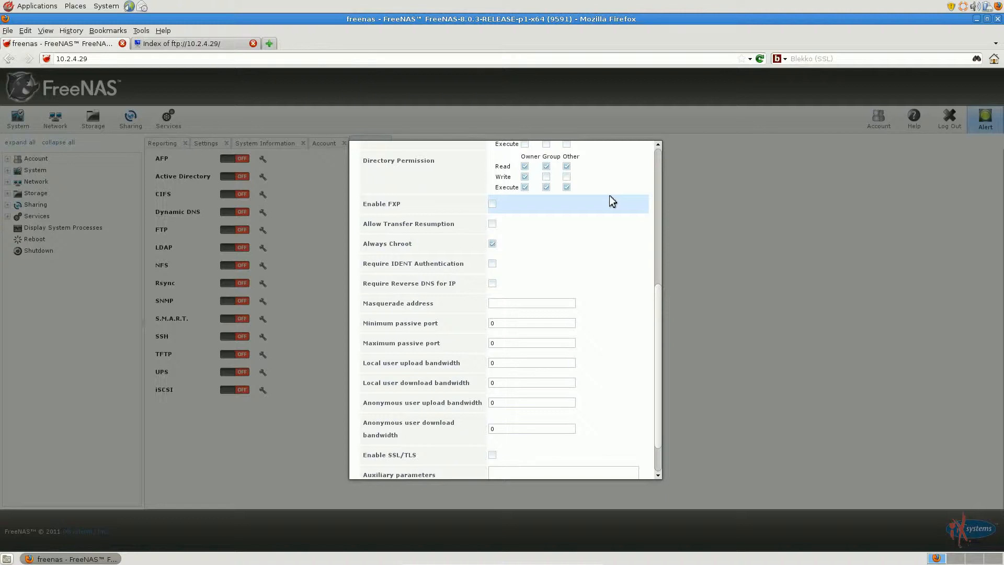
pyautogui.scroll(-1, 611, 201)
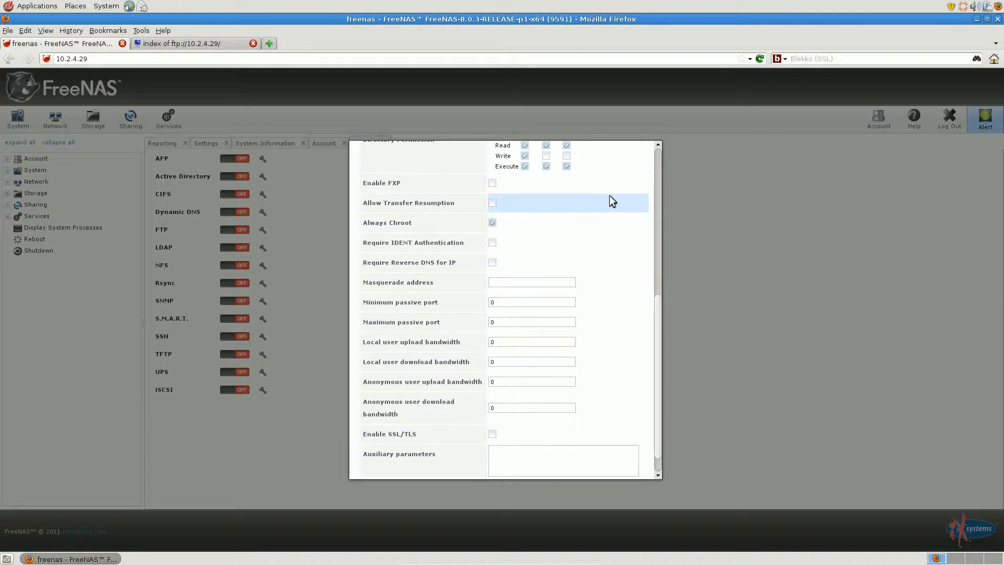
pyautogui.scroll(-1, 609, 196)
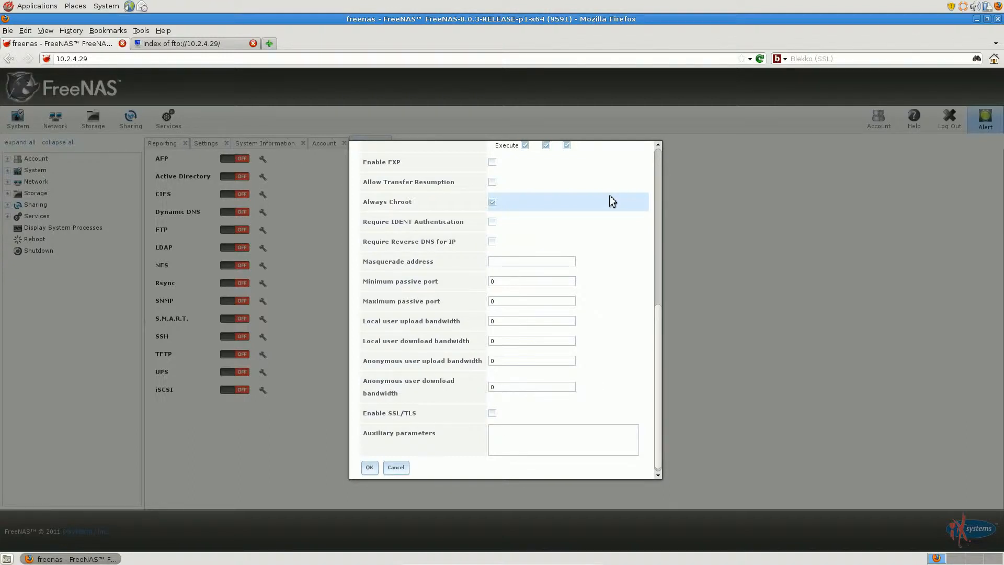
pyautogui.scroll(-1, 610, 196)
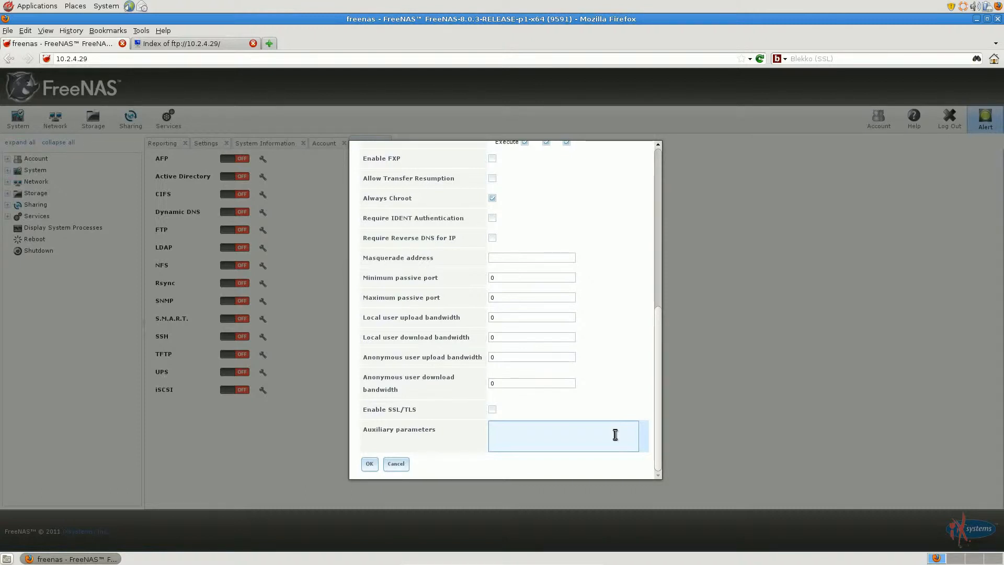
pyautogui.click(403, 467)
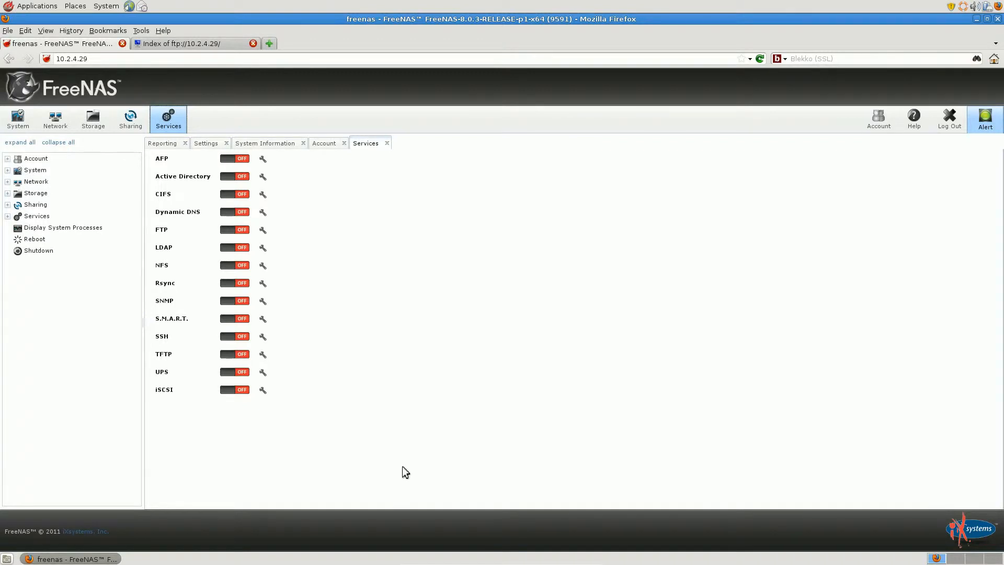
# Change the permissions of the /mnt/Storage volume so that its owner group is ftp
pyautogui.click(17, 193)
pyautogui.click(45, 228)
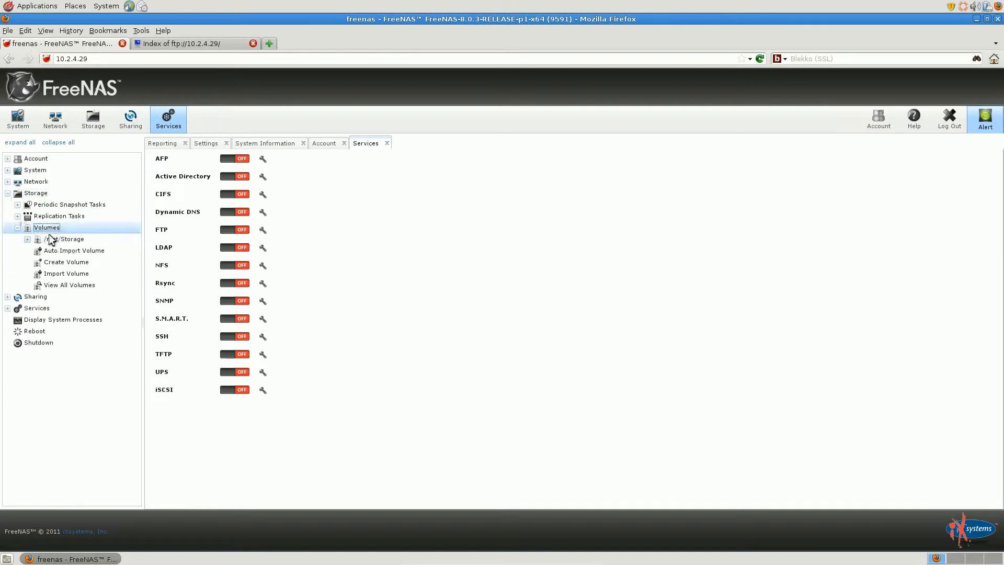
pyautogui.click(45, 238)
pyautogui.click(62, 251)
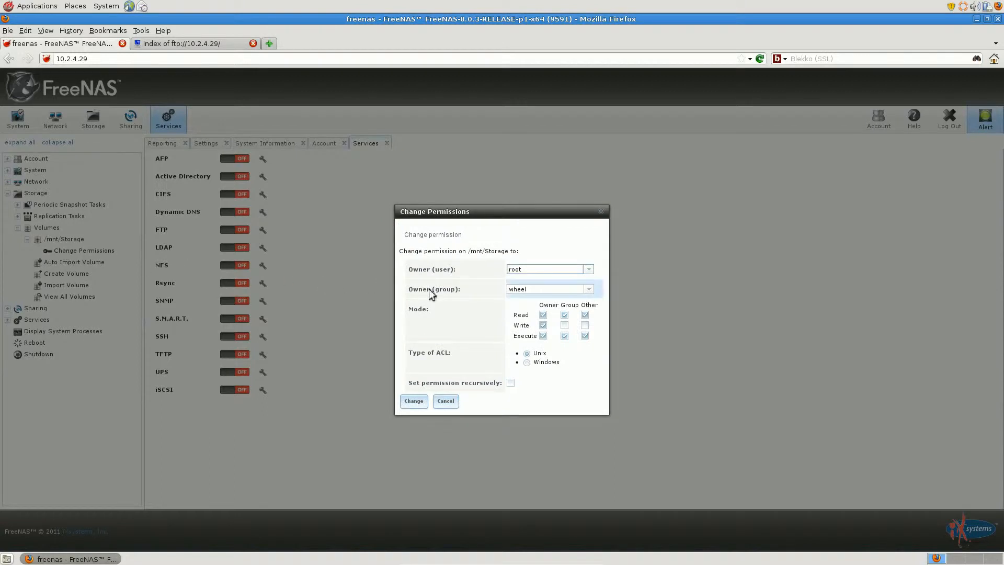
pyautogui.click(589, 290)
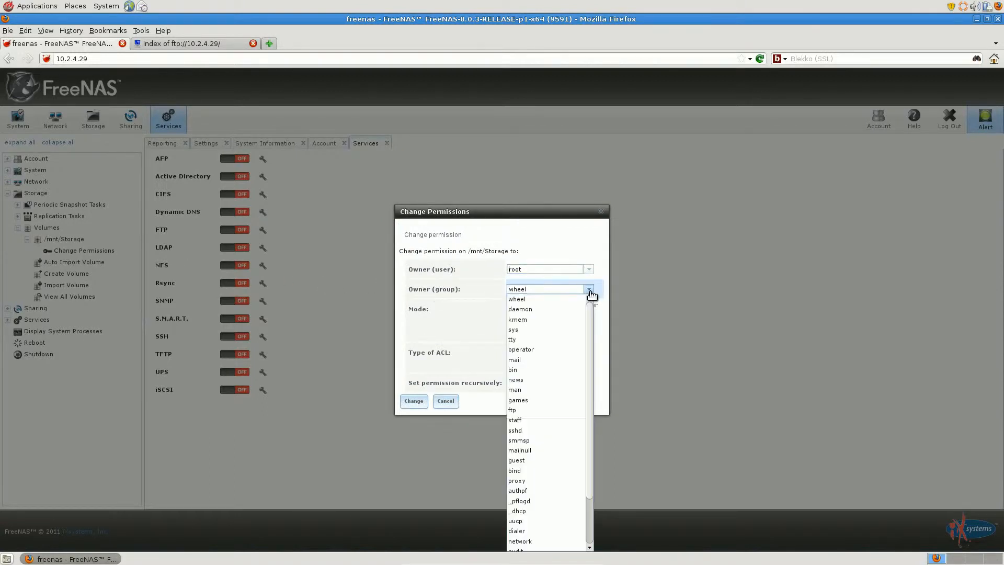
pyautogui.click(514, 410)
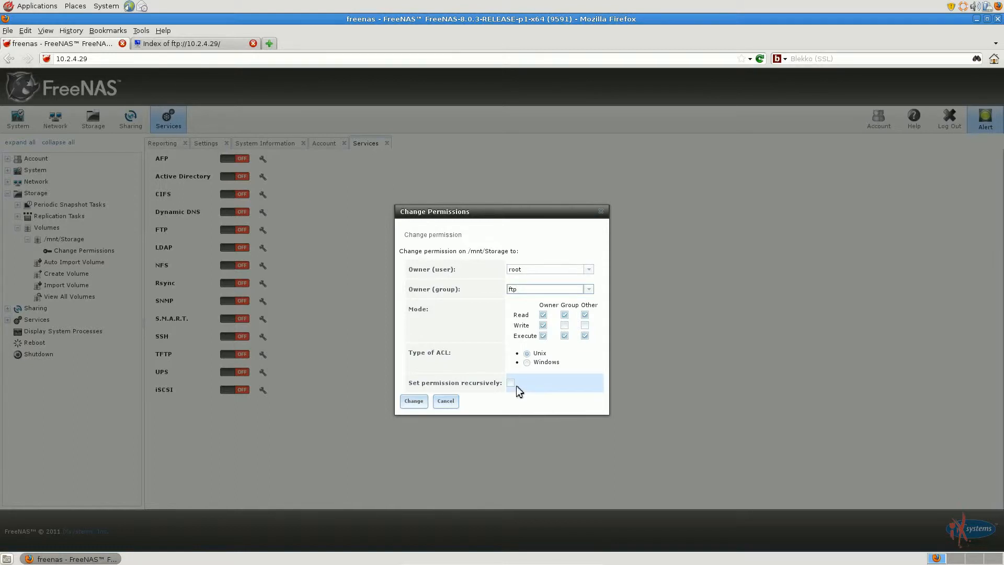
pyautogui.click(412, 402)
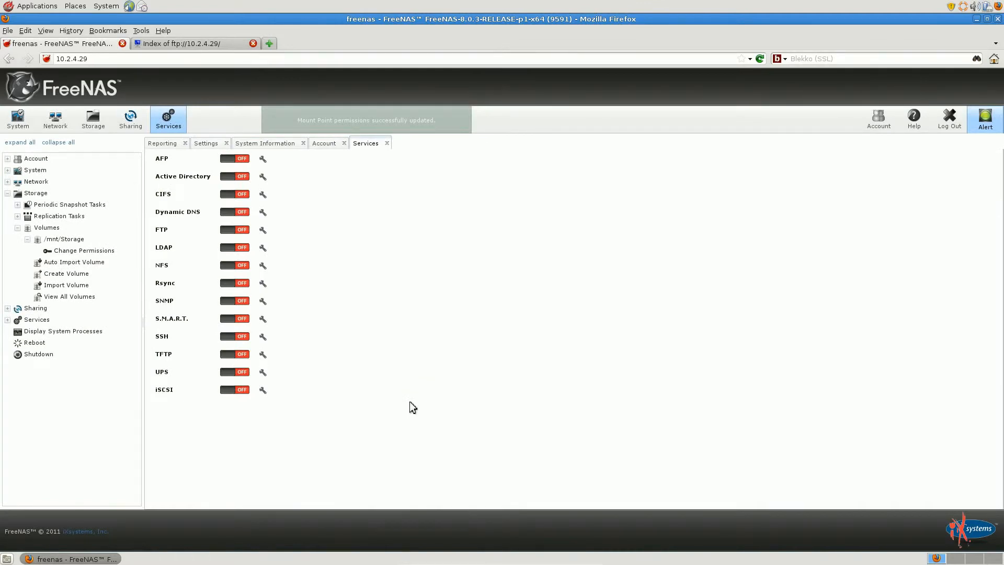
# Allow anonymous FTP login with /mnt/Storage as the path, save the settings and turn on the FTP service
pyautogui.click(262, 230)
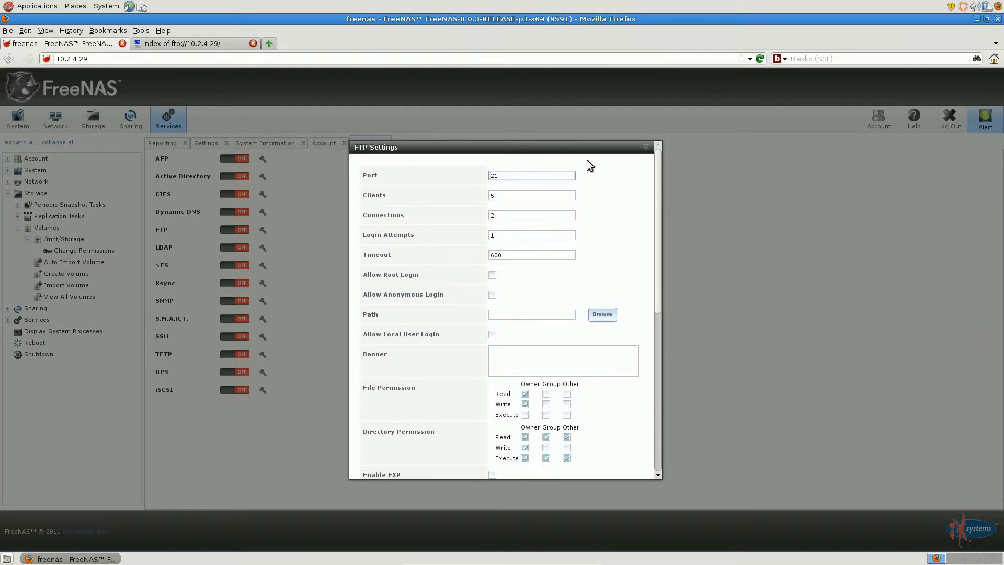
pyautogui.click(493, 295)
pyautogui.click(602, 314)
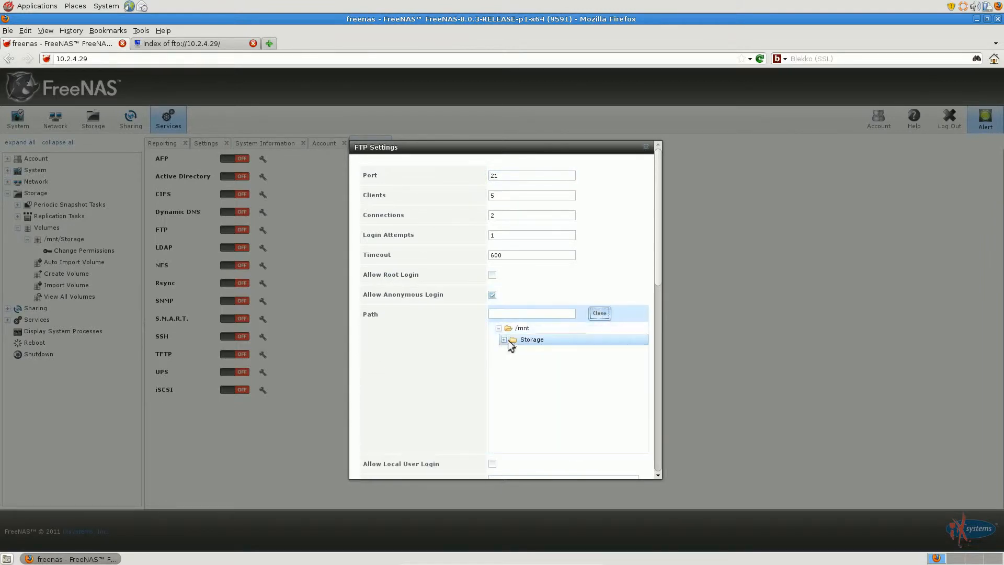
pyautogui.click(533, 341)
pyautogui.click(600, 313)
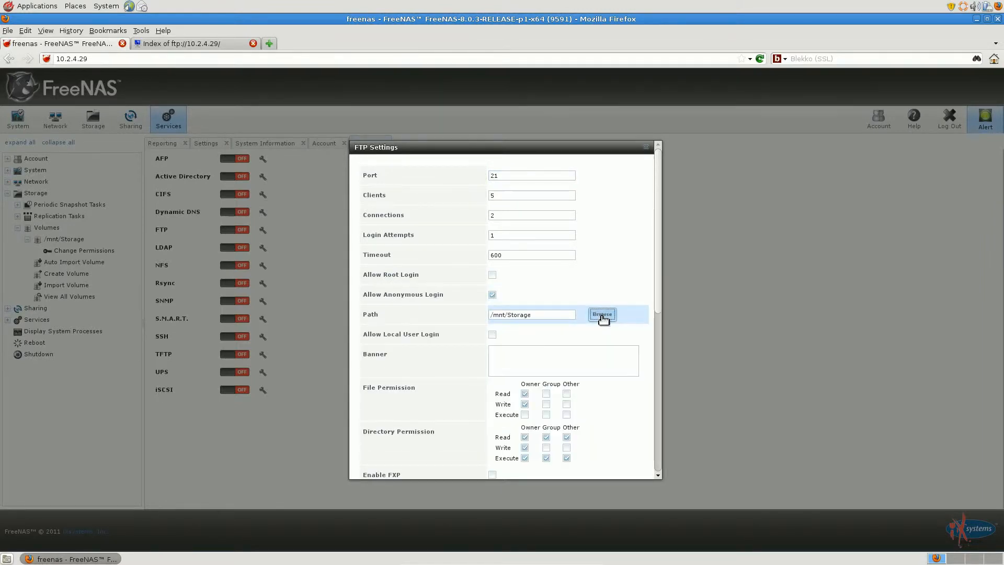
pyautogui.scroll(-10, 646, 327)
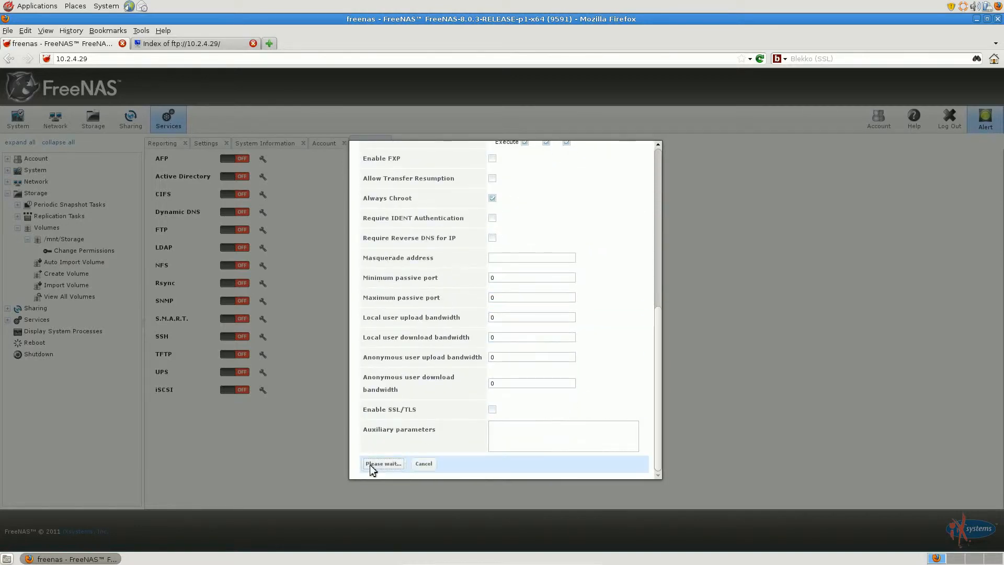
pyautogui.click(370, 464)
pyautogui.click(239, 229)
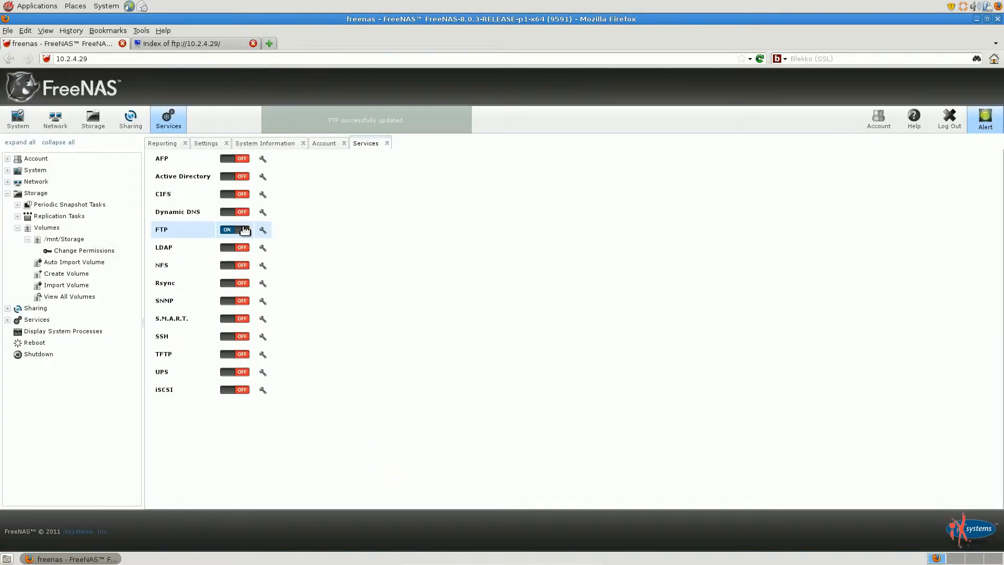
# Close the old FTP listing and open ftp://10.2.4.29 in a new browser tab to test anonymous access
pyautogui.click(253, 44)
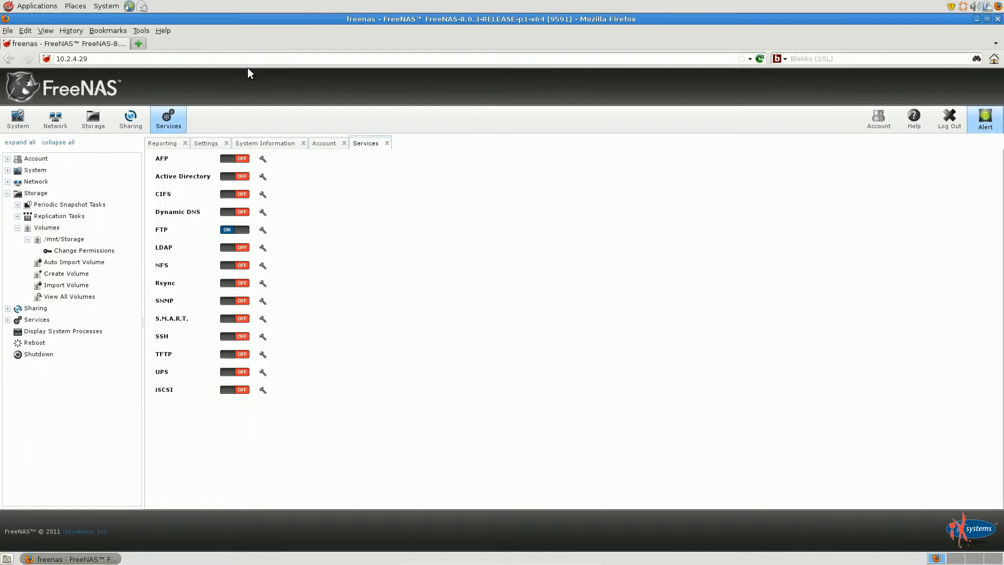
pyautogui.hotkey('ctrl', 't')
pyautogui.write('ftp')
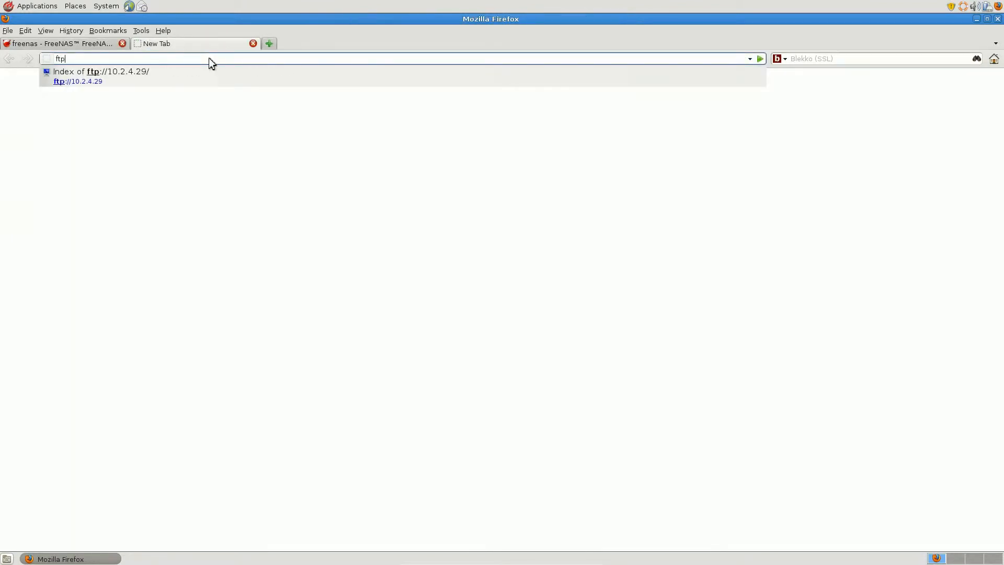
pyautogui.press('Down')
pyautogui.press('Return')
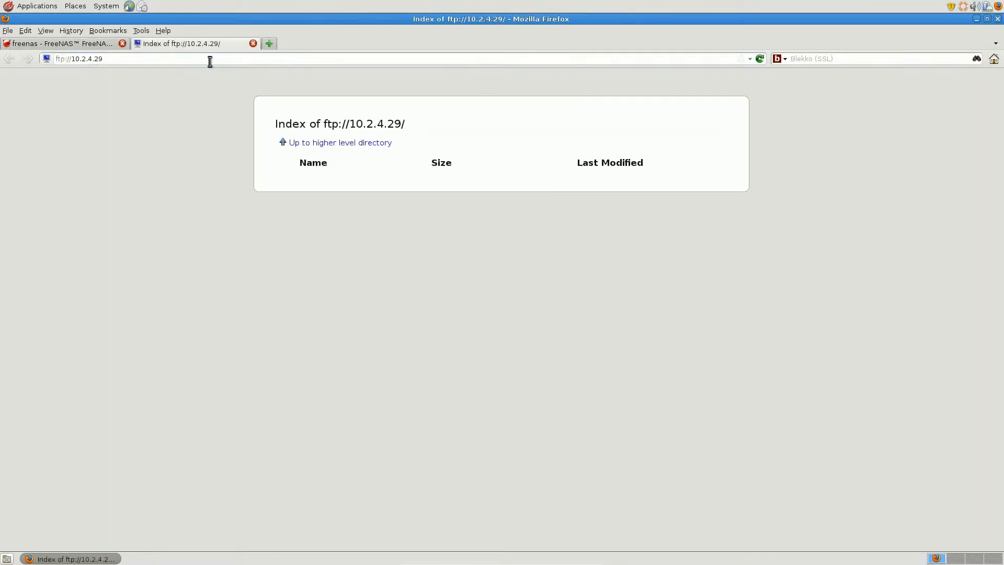
# Try to browse from the FTP root up to the higher level directory twice, and close the FTP listing
pyautogui.click(338, 143)
pyautogui.click(338, 144)
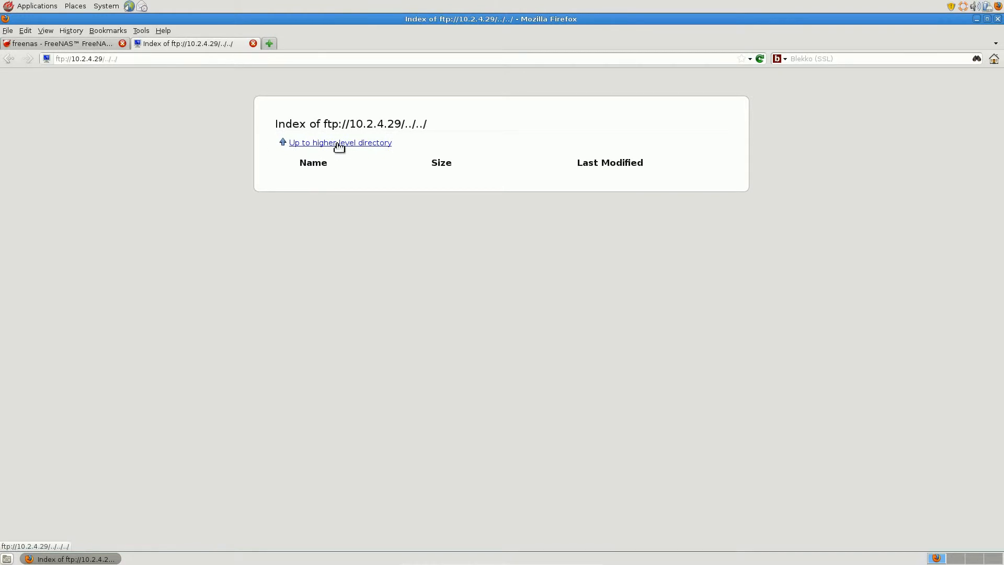
pyautogui.click(253, 44)
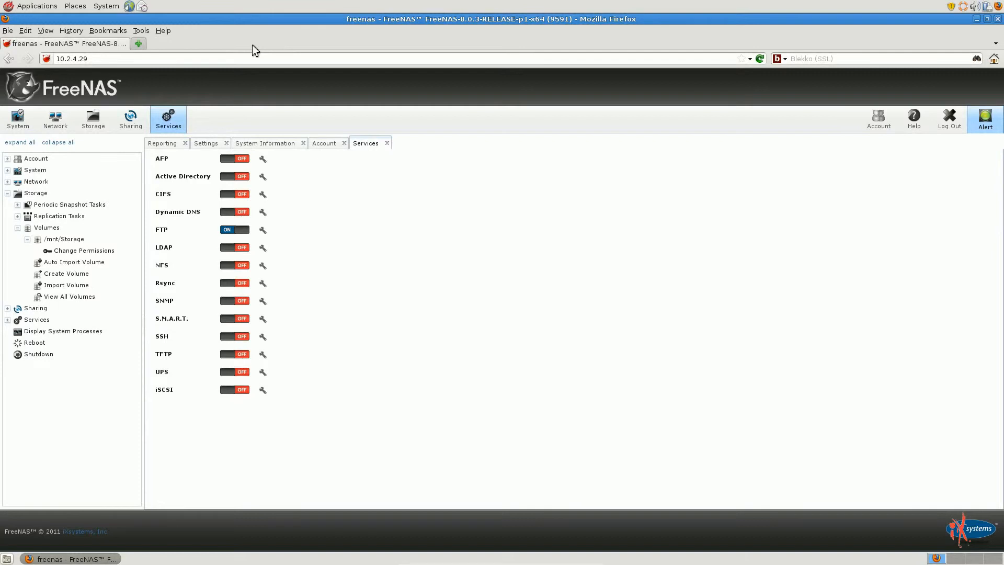
# Turn off the FTP service and begin a new user account with its username and ftp as the primary group
pyautogui.click(247, 232)
pyautogui.click(62, 159)
pyautogui.click(47, 193)
pyautogui.click(74, 204)
pyautogui.click(510, 197)
pyautogui.write('corey')
pyautogui.click(492, 215)
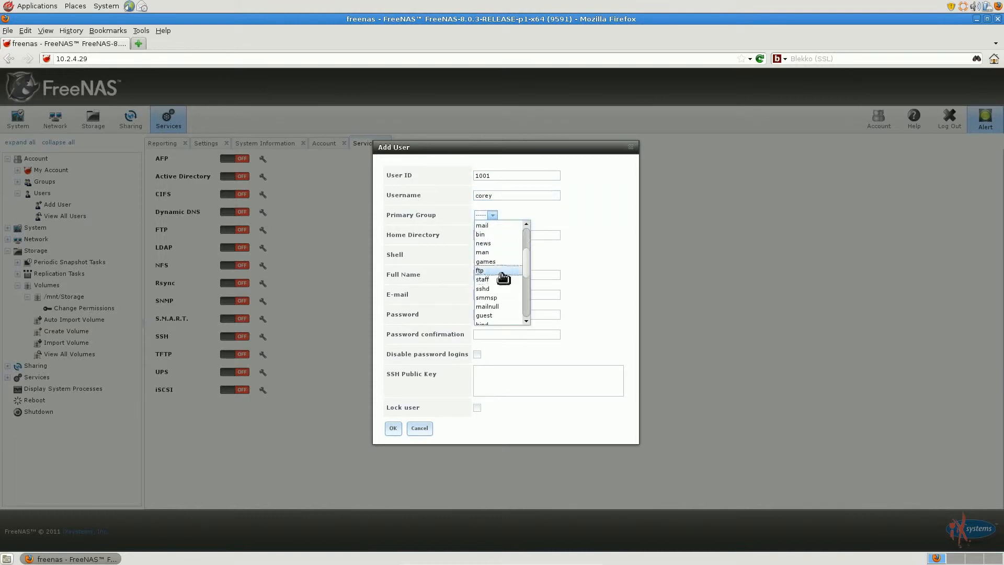
pyautogui.click(502, 277)
# Set the new user's home directory to a folder under /mnt/Storage named after the username
pyautogui.click(528, 236)
pyautogui.press('BackSpace')
pyautogui.press('BackSpace')
pyautogui.press('BackSpace')
pyautogui.press('BackSpace')
pyautogui.press('BackSpace')
pyautogui.press('BackSpace')
pyautogui.press('BackSpace')
pyautogui.press('BackSpace')
pyautogui.press('BackSpace')
pyautogui.press('BackSpace')
pyautogui.press('BackSpace')
pyautogui.write('mnt/Storage/corey')
# Enter the new user's full name and account password with its confirmation, and save the user
pyautogui.click(524, 273)
pyautogui.click(517, 312)
pyautogui.write('freenas')
pyautogui.press('Tab')
pyautogui.write('freenas')
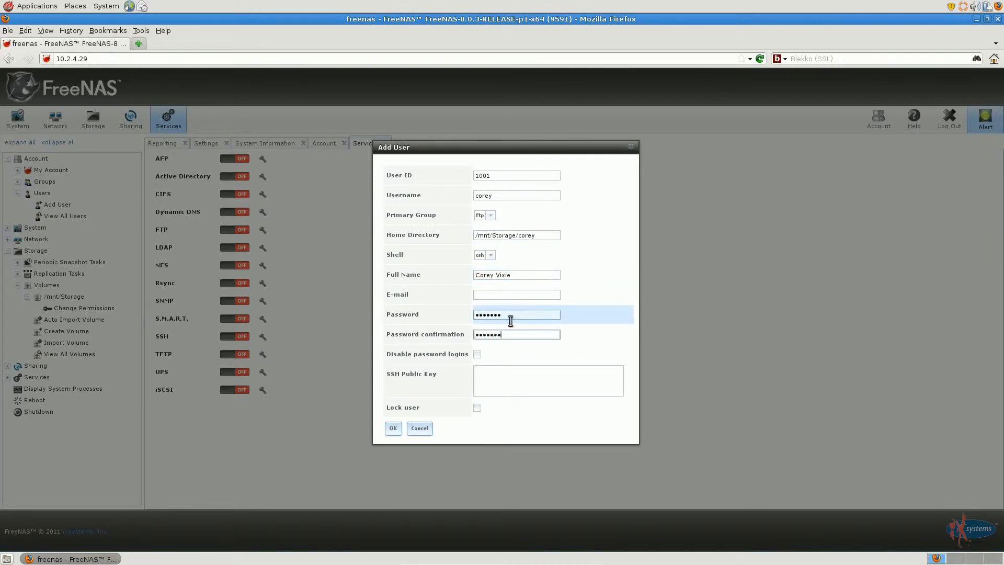
pyautogui.click(392, 428)
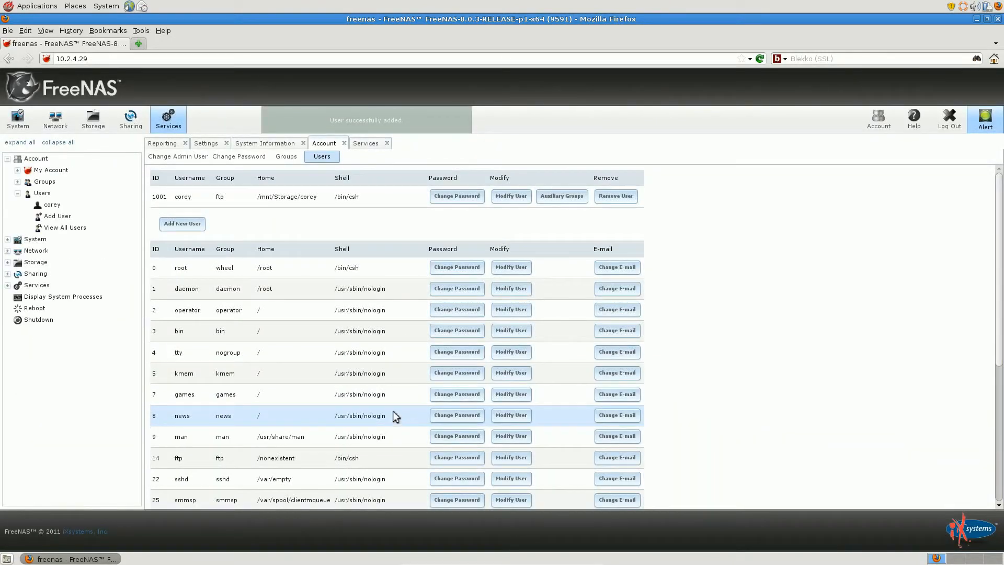
# Disable anonymous login and allow local user login in the FTP service settings
pyautogui.click(8, 159)
pyautogui.click(185, 116)
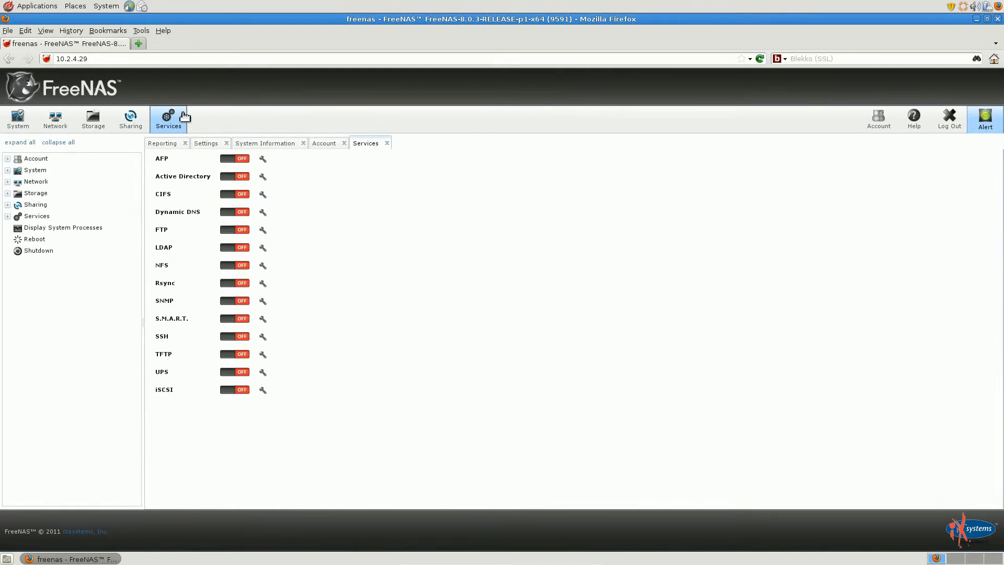
pyautogui.click(263, 231)
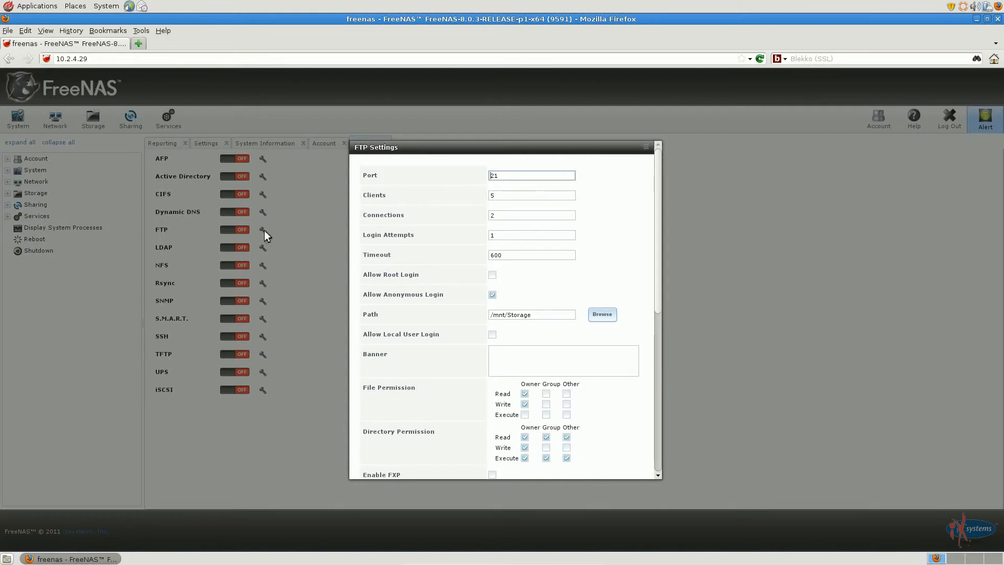
pyautogui.click(493, 296)
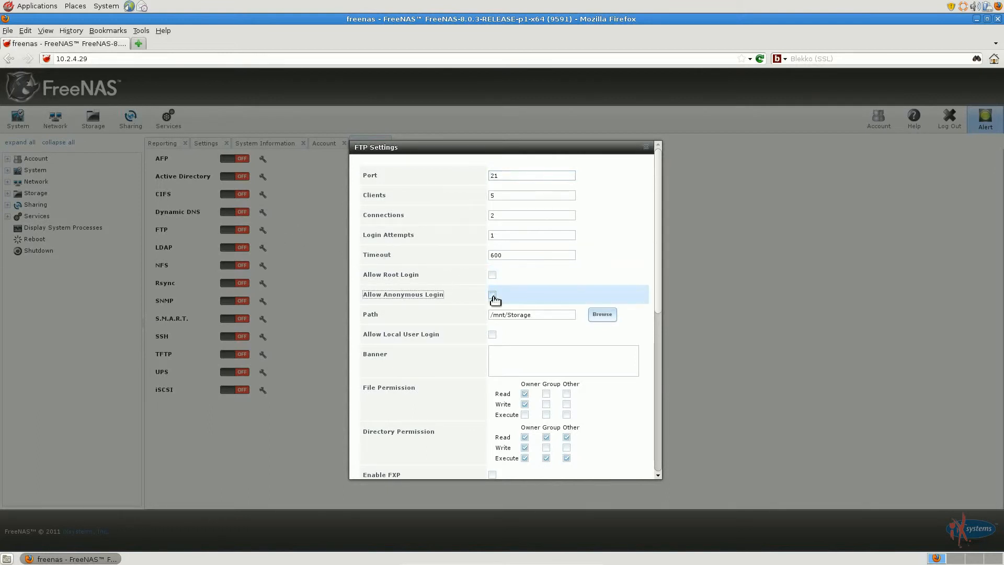
pyautogui.click(494, 337)
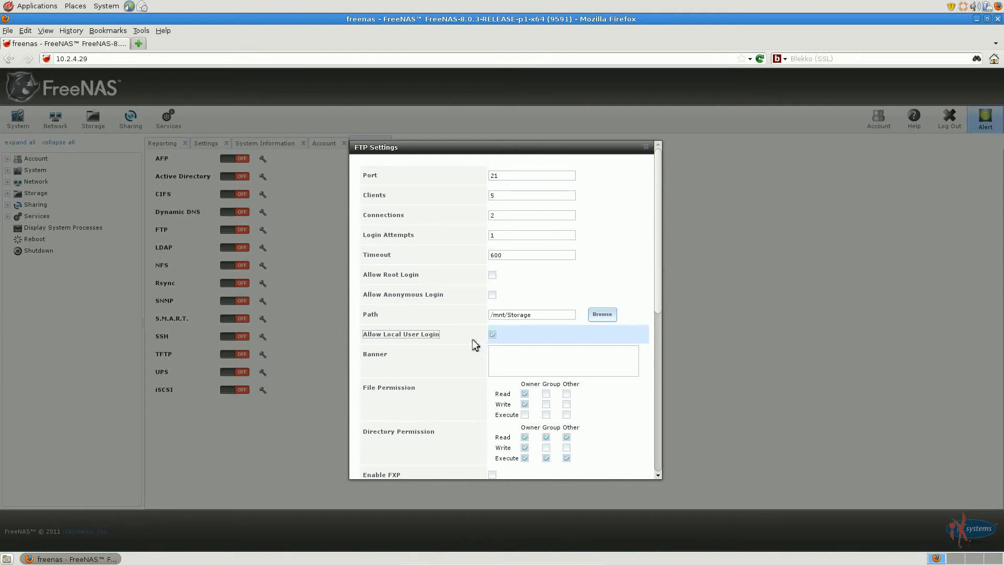
# Enable Always Chroot, save the FTP settings and turn on the FTP service
pyautogui.scroll(-4, 472, 339)
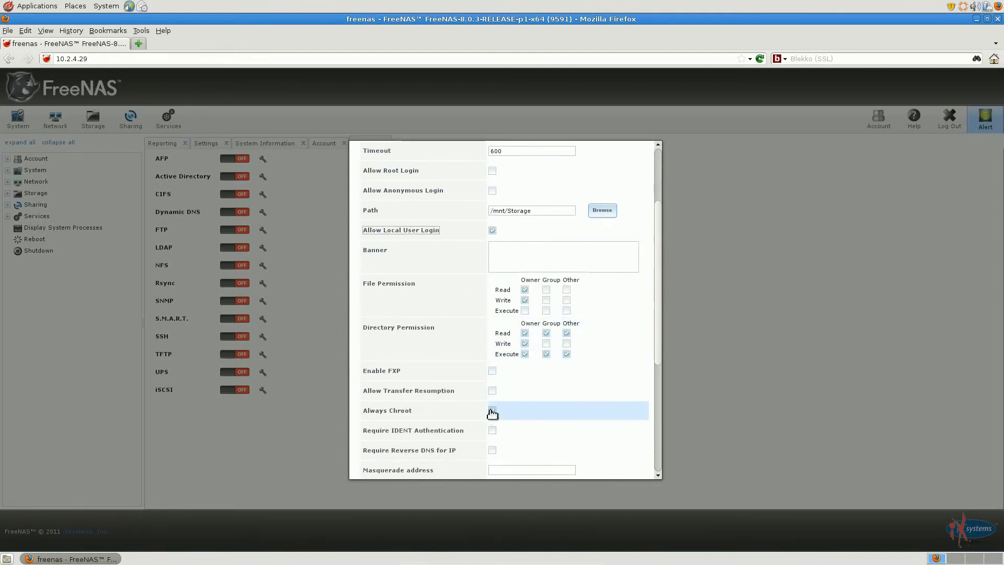
pyautogui.click(492, 411)
pyautogui.scroll(-8, 480, 405)
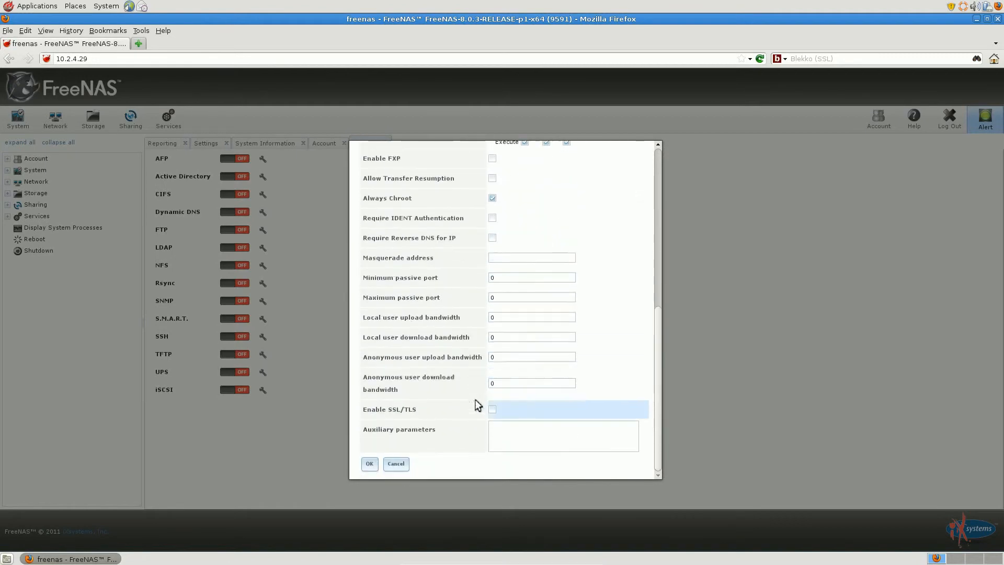
pyautogui.click(375, 464)
pyautogui.click(238, 230)
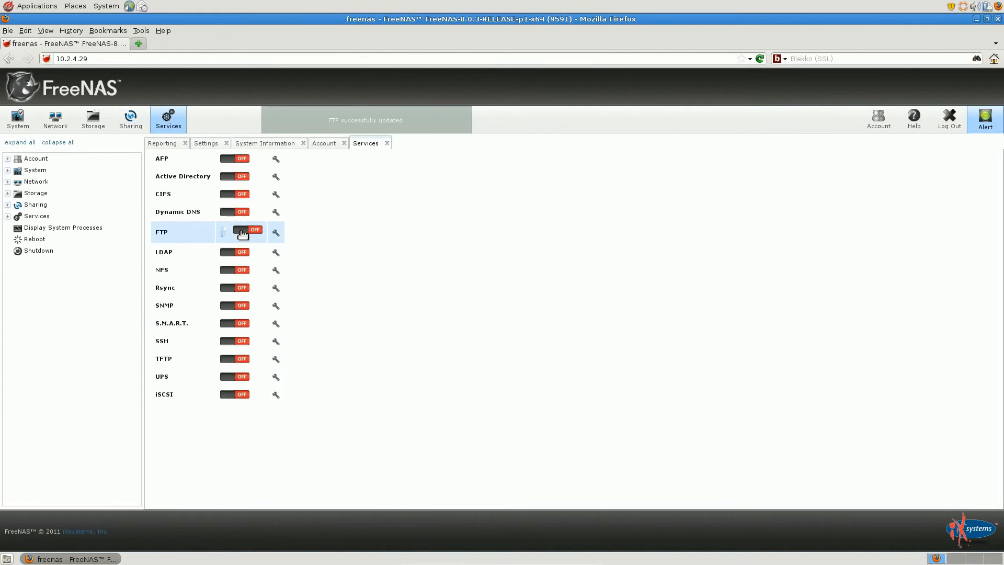
# Open ftp://10.2.4.29 in a new browser tab, log in with the local user's username and password, and close the listing
pyautogui.click(139, 44)
pyautogui.write('ftp:')
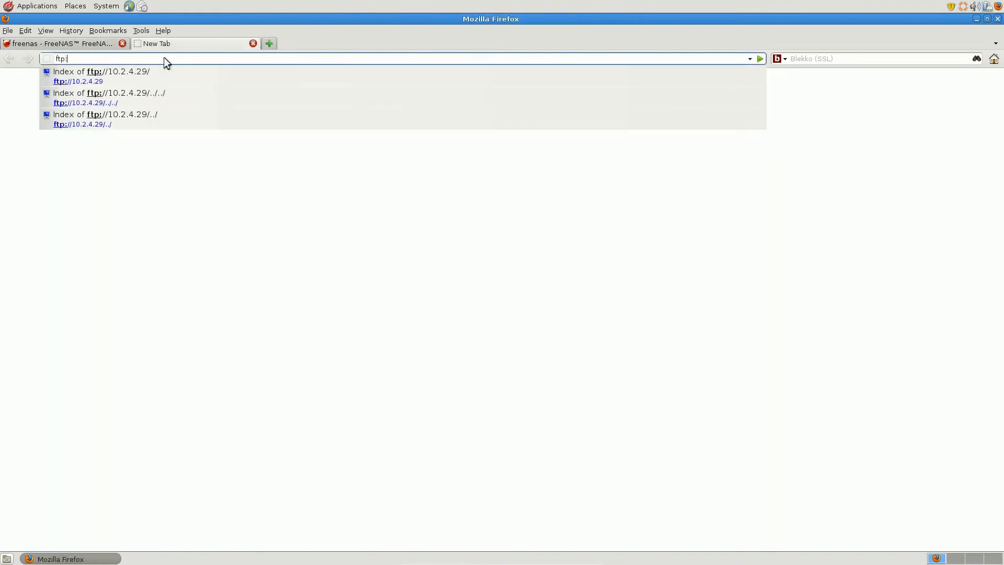
pyautogui.click(163, 75)
pyautogui.write('corey')
pyautogui.press('Tab')
pyautogui.write('******')
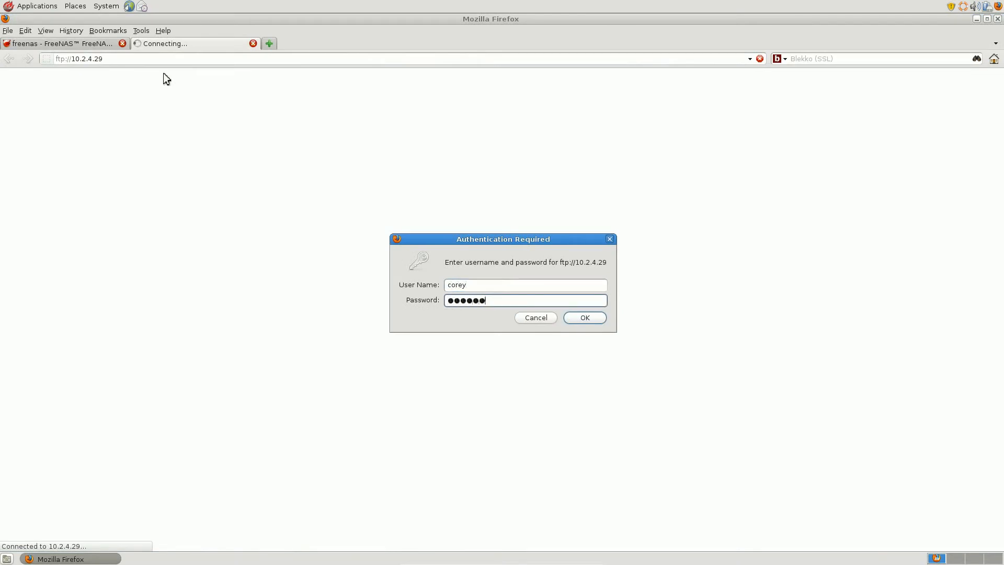
pyautogui.press('Return')
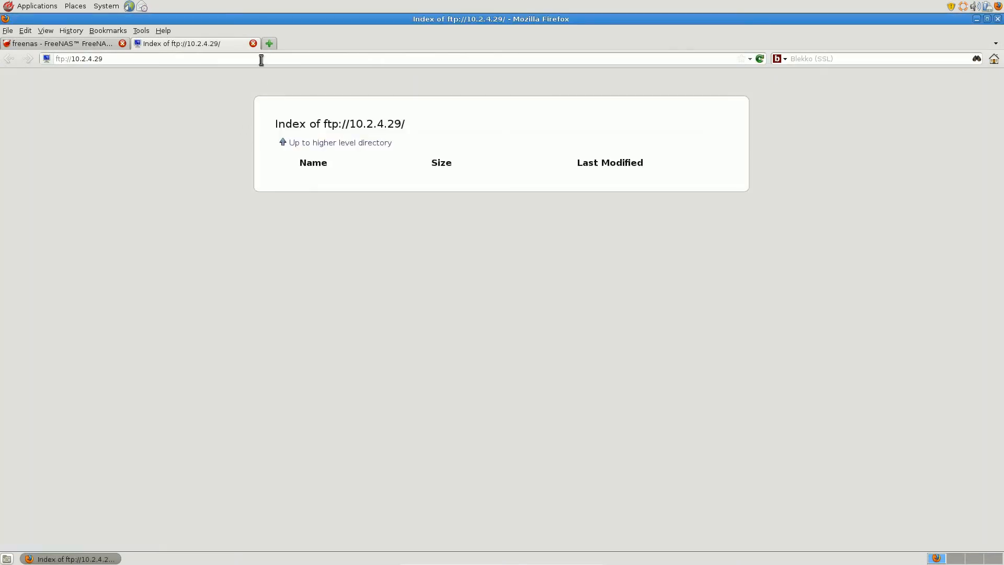
pyautogui.click(254, 44)
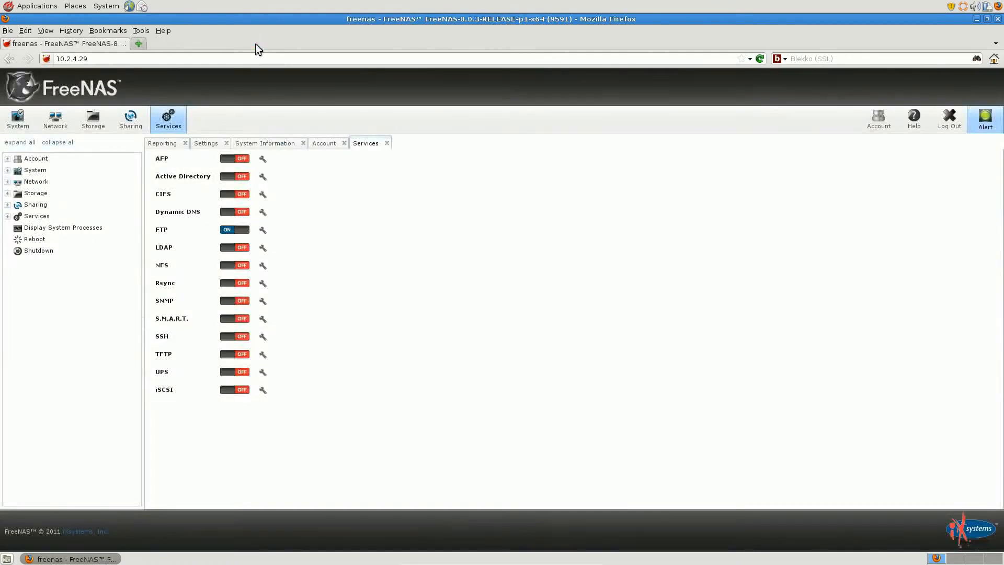
# Turn off the FTP service, enable SSL/TLS in its settings, and turn the service back on
pyautogui.click(242, 232)
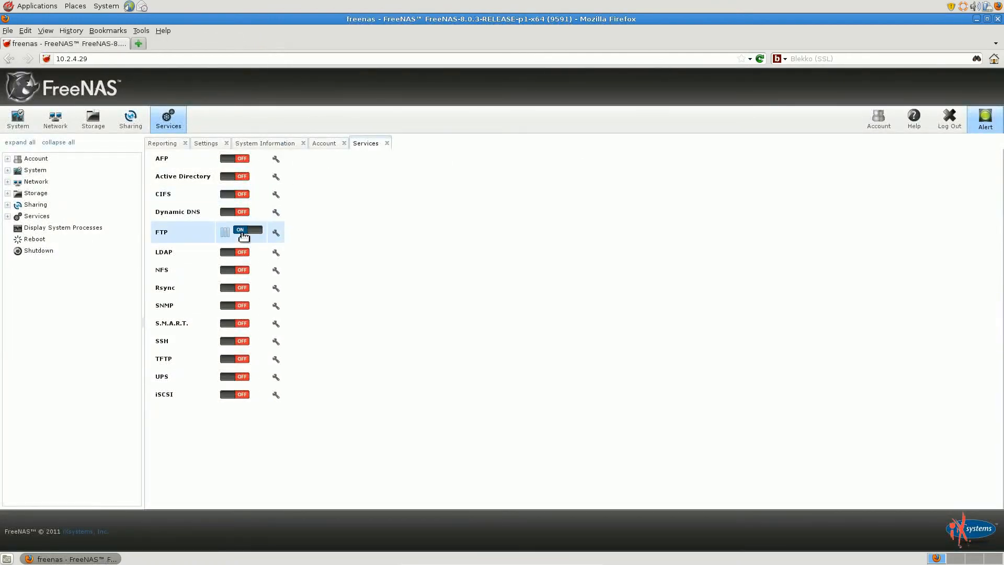
pyautogui.click(263, 229)
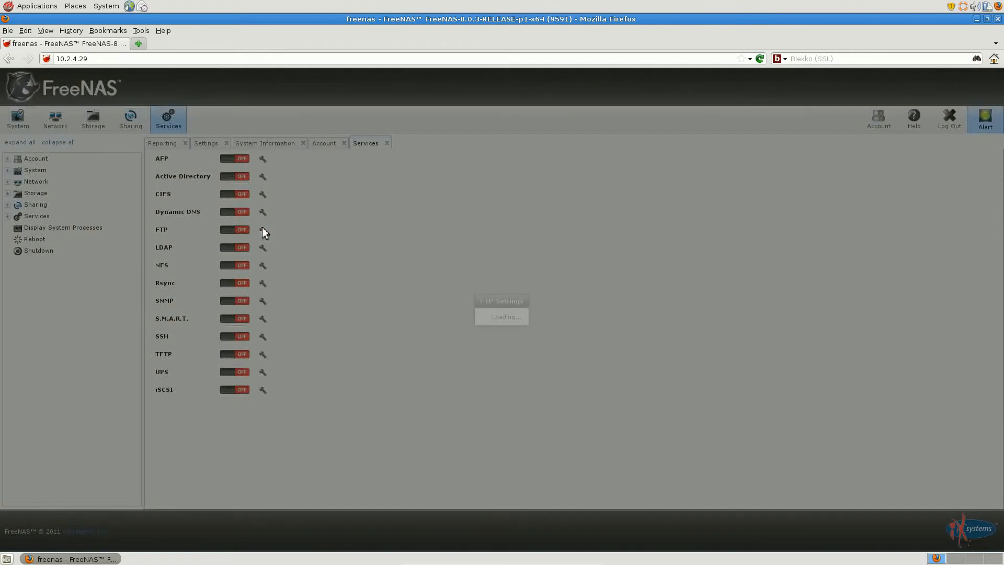
pyautogui.scroll(-3, 398, 251)
pyautogui.scroll(-3, 409, 252)
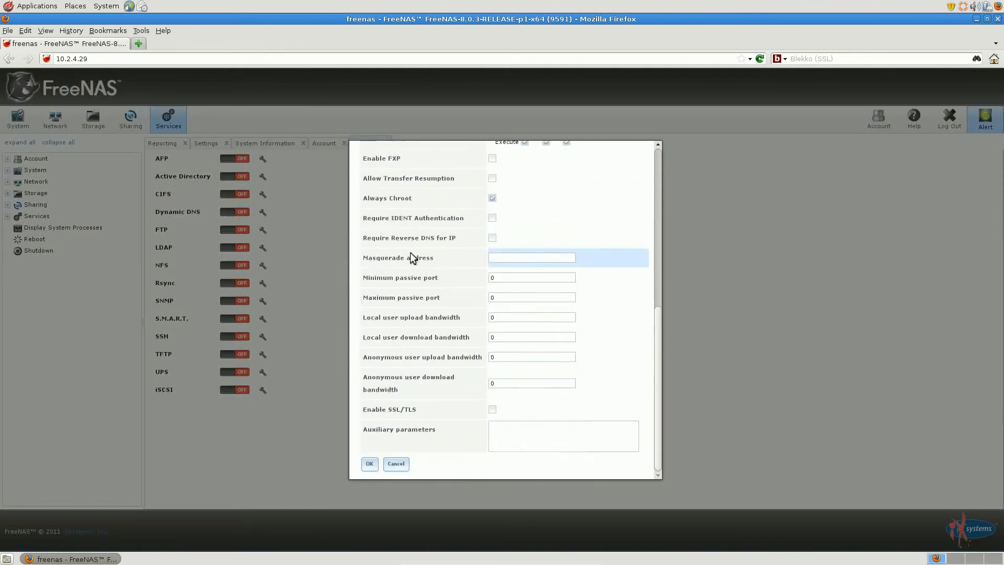
pyautogui.click(493, 410)
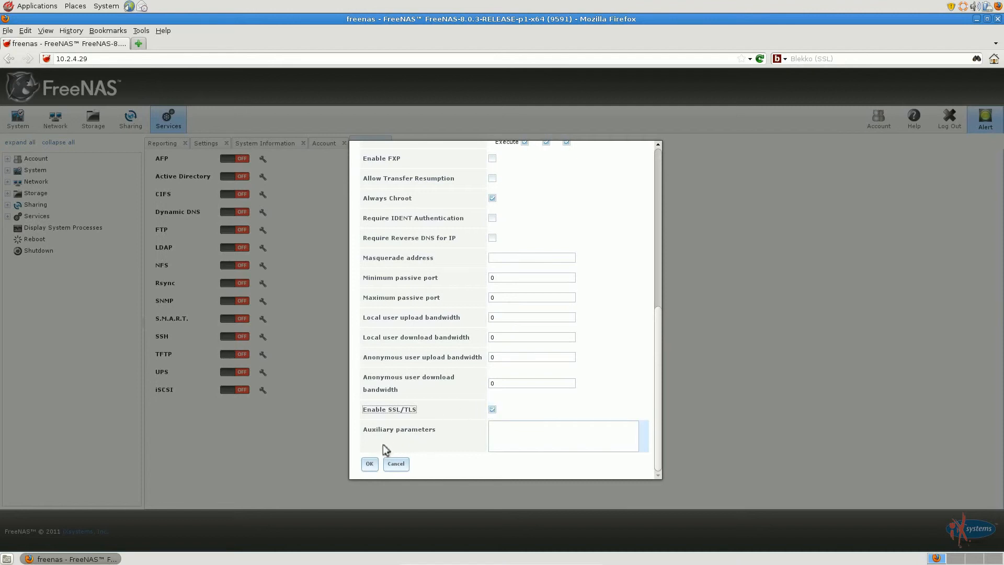
pyautogui.click(369, 463)
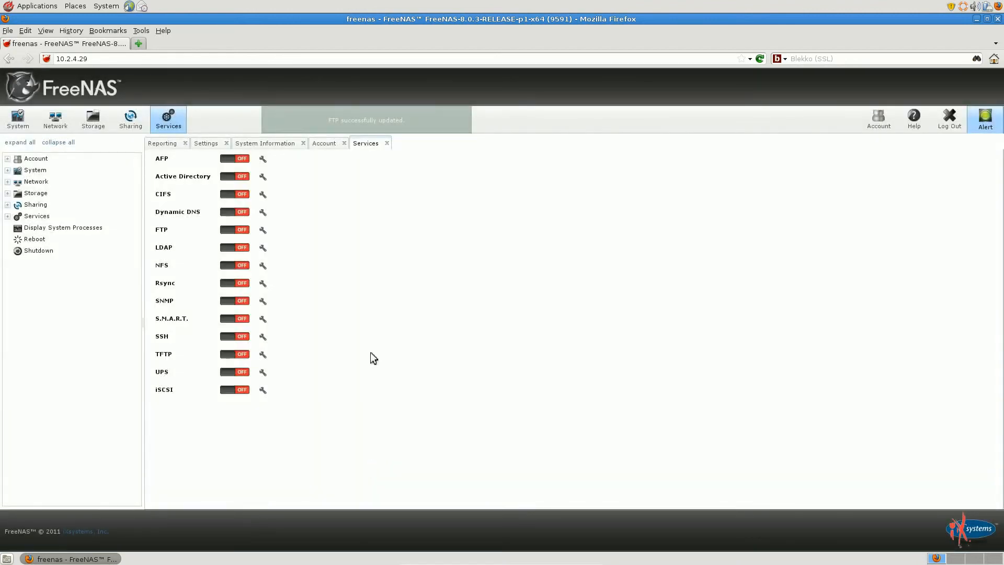
pyautogui.click(241, 230)
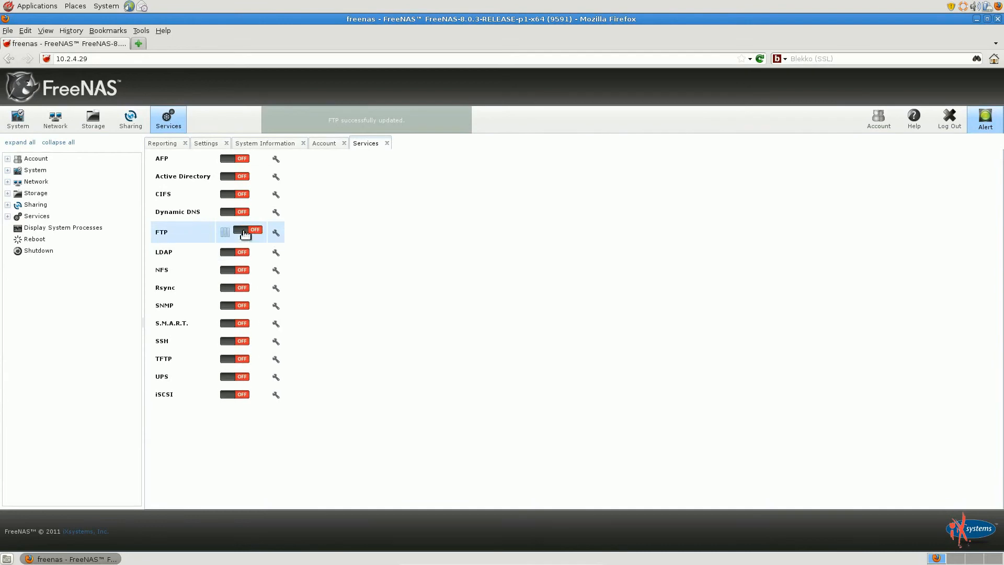
# Switch to FileZilla and connect to host 10.2.4.29 with the local user's username and password
pyautogui.click(976, 19)
pyautogui.doubleClick(47, 345)
pyautogui.write('10.2.4.29')
pyautogui.press('Tab')
pyautogui.write('corey')
pyautogui.press('Tab')
pyautogui.write('******')
pyautogui.press('Tab')
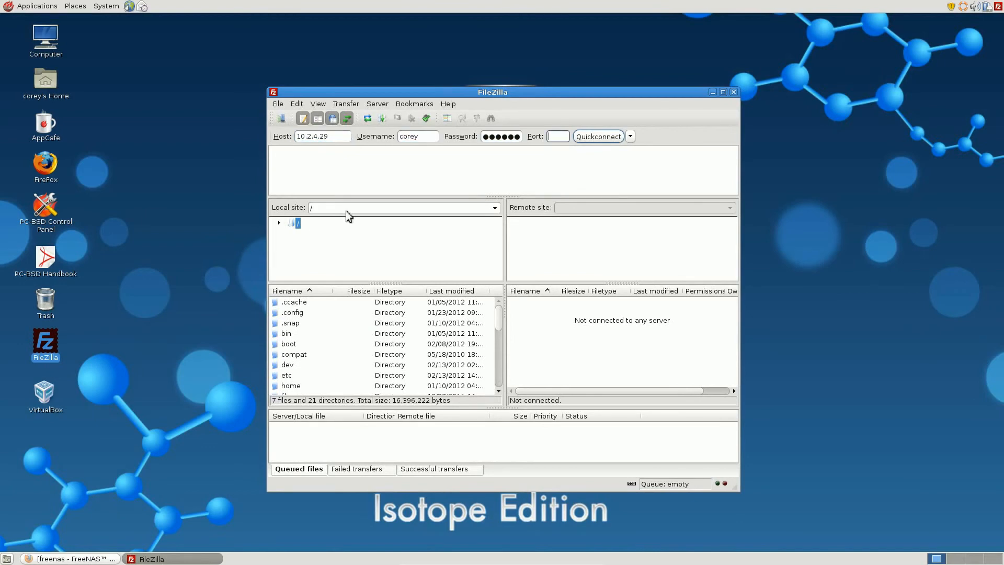
pyautogui.click(608, 136)
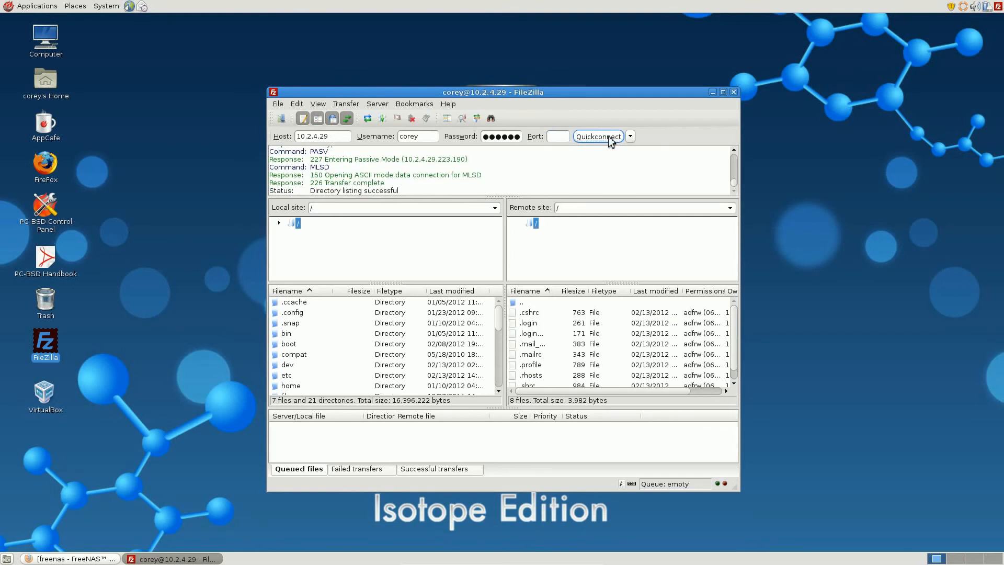